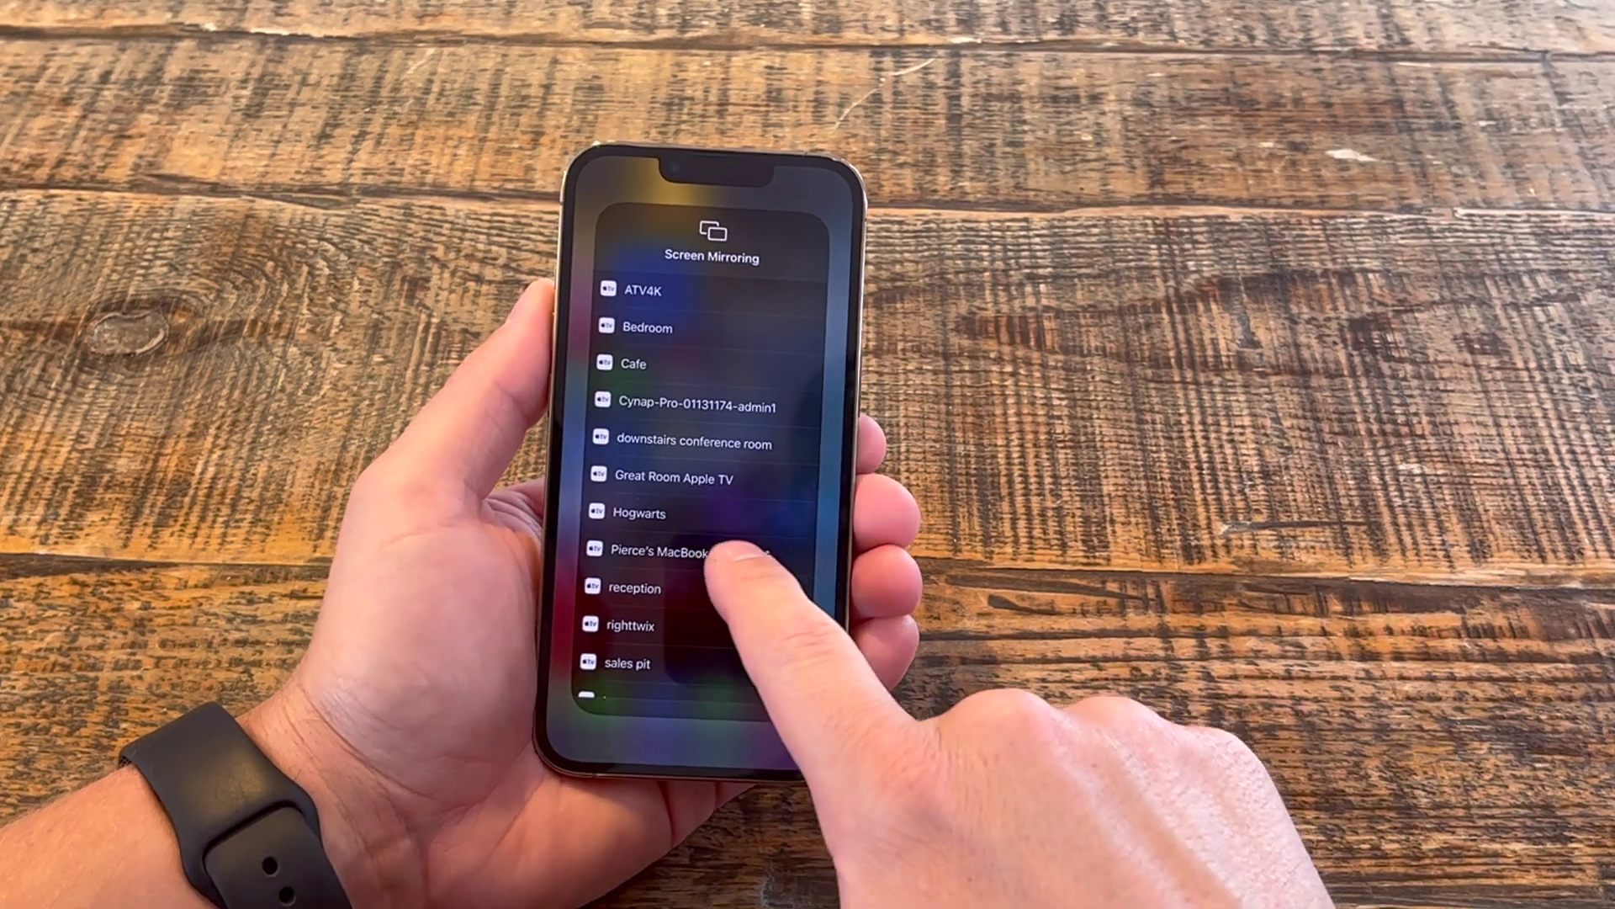
click(736, 552)
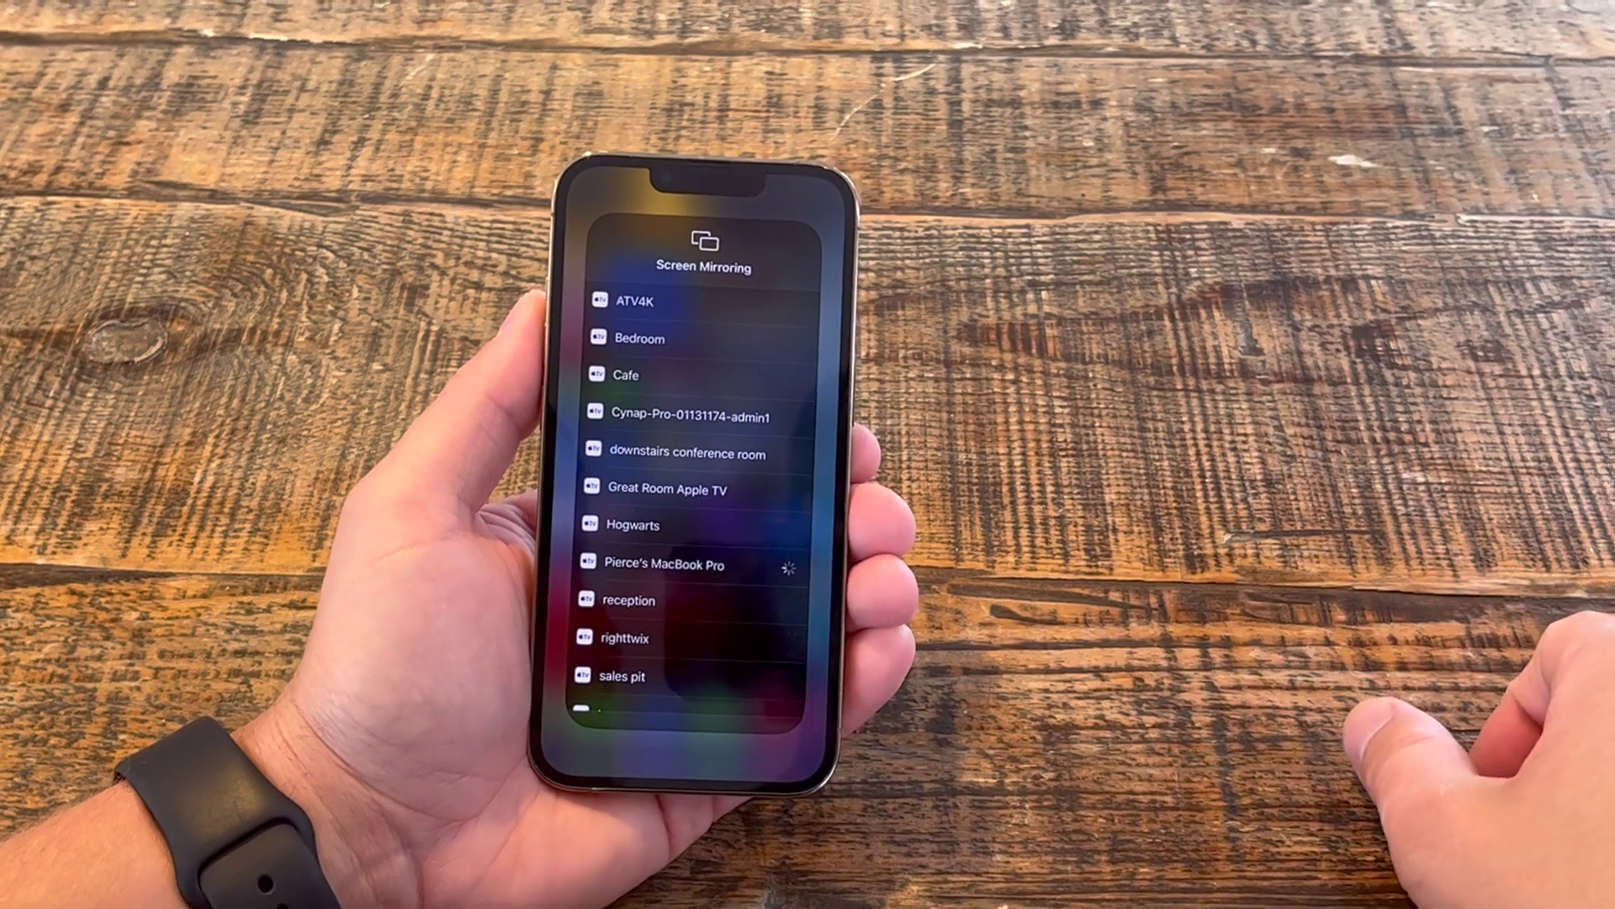